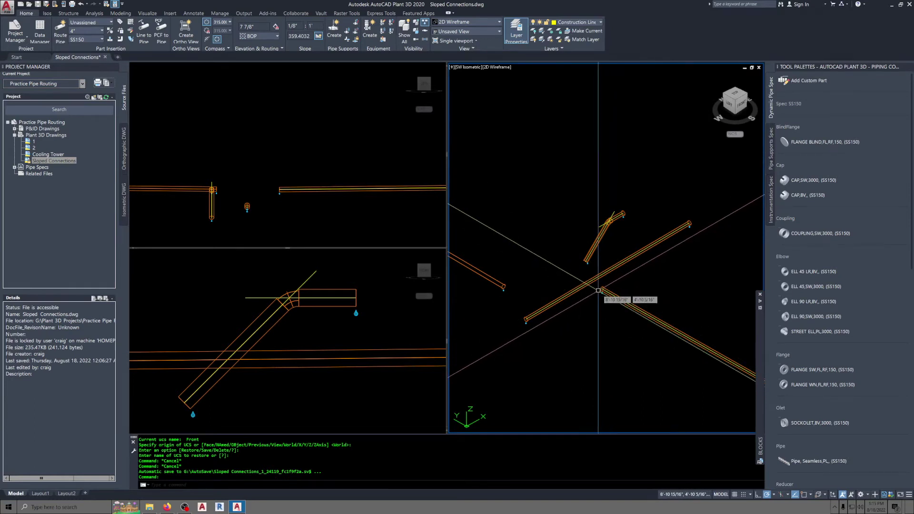
{"action": "left_click", "coordinate": [339, 220]}
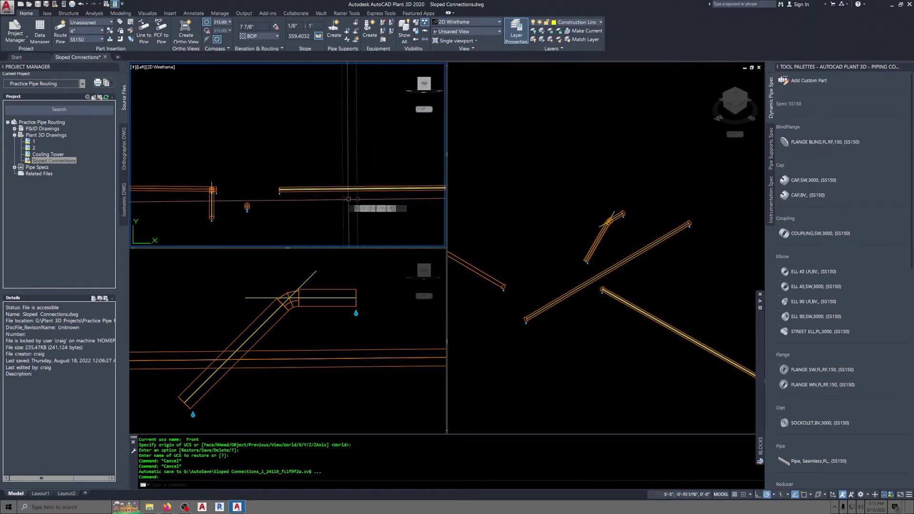
{"action": "left_click", "coordinate": [279, 191]}
{"action": "key", "text": "Escape"}
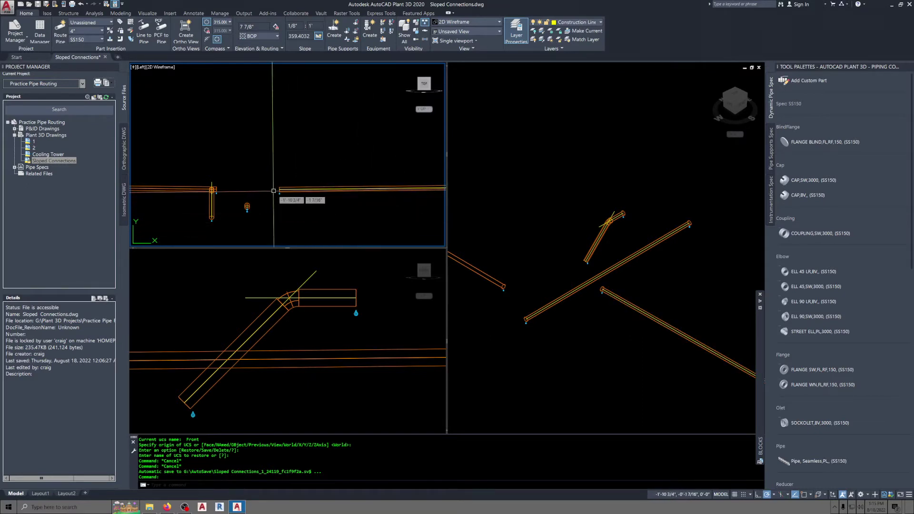
{"action": "left_click", "coordinate": [248, 201]}
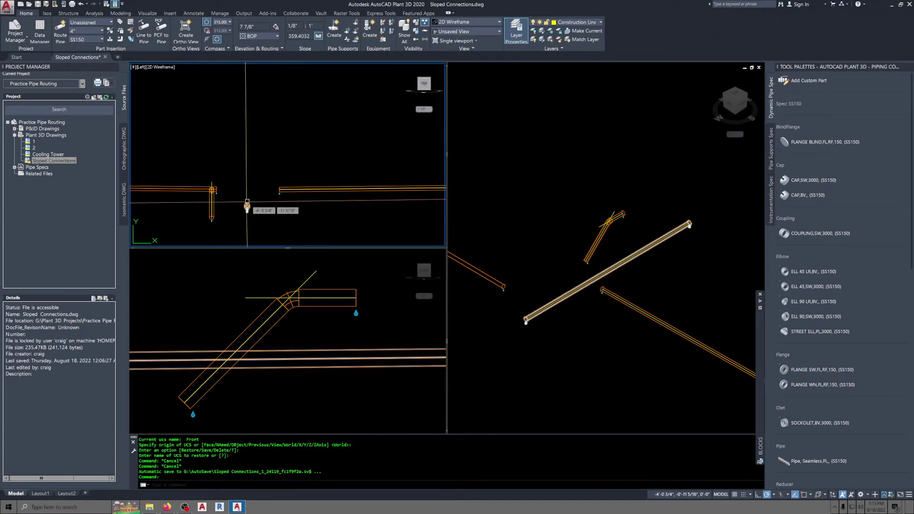
{"action": "left_click", "coordinate": [282, 341]}
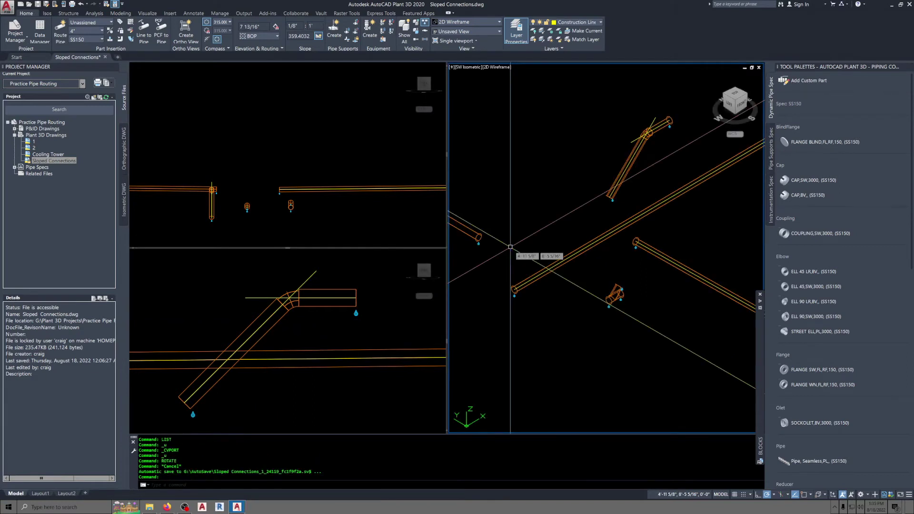
Rotate the elbow assembly with its construction lines by -.5968 degrees about the endpoint at the short pipe's open end, in the front view.
{"action": "left_click", "coordinate": [346, 326]}
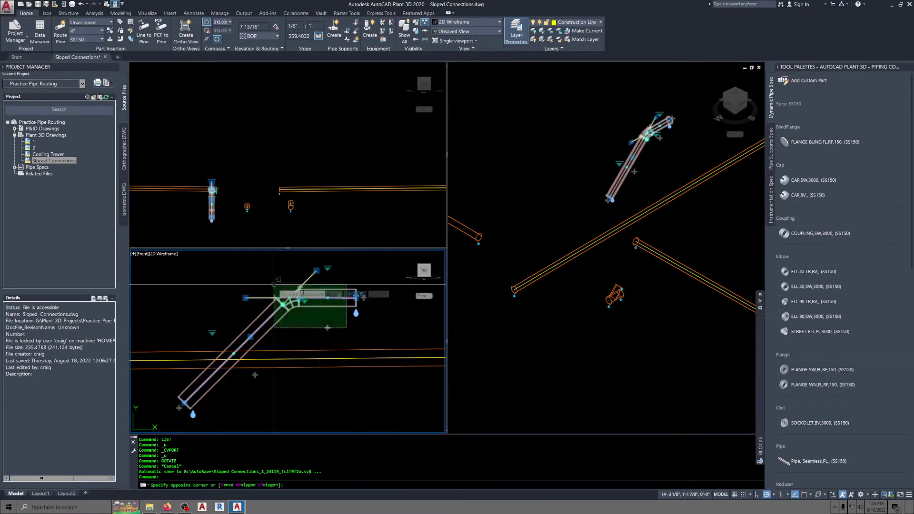
{"action": "left_click", "coordinate": [274, 287]}
{"action": "type", "text": "r"}
{"action": "key", "text": "space"}
{"action": "right_click", "coordinate": [380, 295], "text": "shift"}
{"action": "left_click", "coordinate": [403, 342]}
{"action": "left_click", "coordinate": [356, 297]}
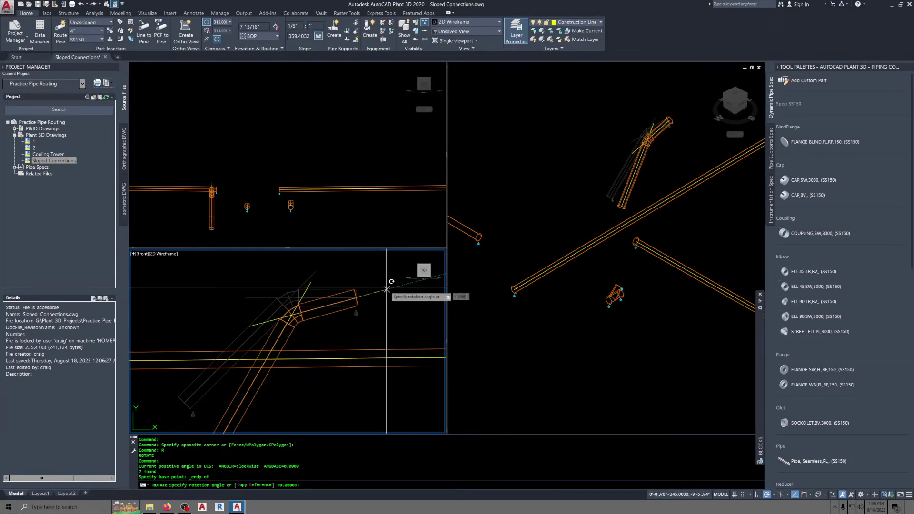
{"action": "key", "text": "Return"}
List the properties of the rotated assembly's short upper pipe to check its slope angle.
{"action": "left_click", "coordinate": [593, 181]}
{"action": "type", "text": "ss"}
{"action": "key", "text": "space"}
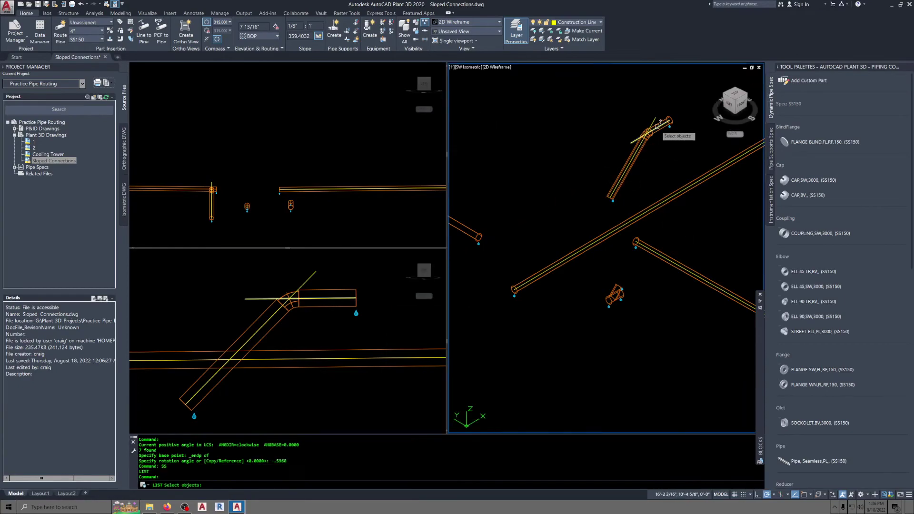
{"action": "left_click", "coordinate": [656, 126]}
{"action": "key", "text": "space"}
{"action": "key", "text": "F2"}
{"action": "key", "text": "Escape"}
{"action": "key", "text": "Escape"}
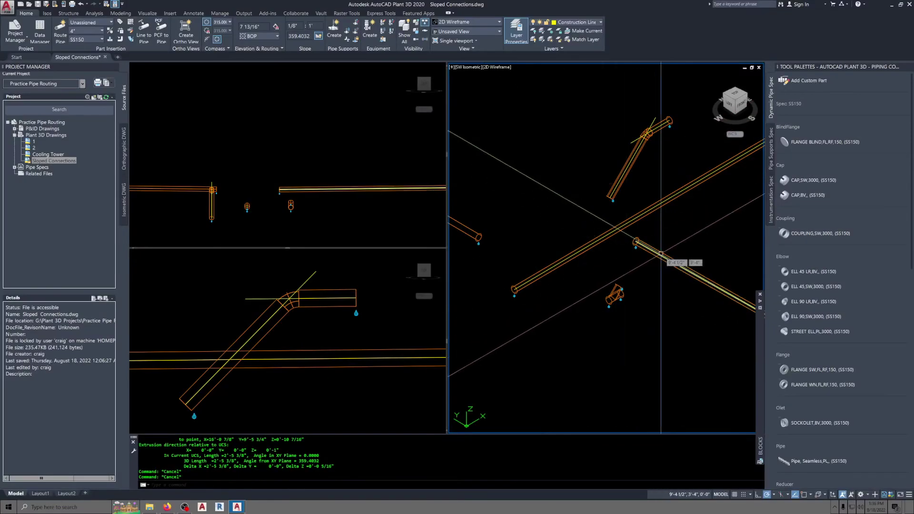
{"action": "left_click", "coordinate": [661, 254]}
{"action": "left_click", "coordinate": [637, 242]}
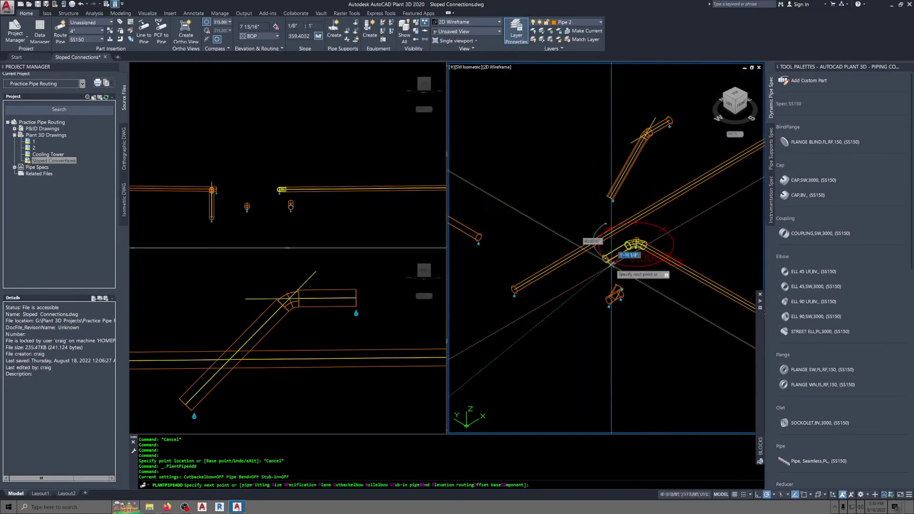
{"action": "key", "text": "Escape"}
{"action": "key", "text": "Escape"}
Make the Pipe 2 layer current and route a short pipe with an elbow from the open end of the sloped branch pipe.
{"action": "type", "text": "ec"}
{"action": "key", "text": "space"}
{"action": "left_click", "coordinate": [639, 245]}
{"action": "left_click", "coordinate": [639, 247]}
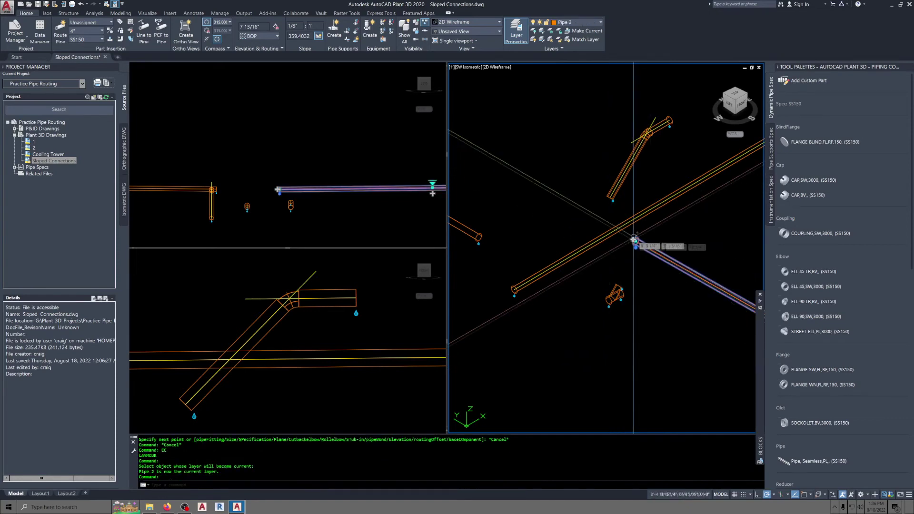
{"action": "left_click", "coordinate": [634, 239]}
{"action": "left_click", "coordinate": [604, 260]}
{"action": "key", "text": "Escape"}
{"action": "key", "text": "Escape"}
{"action": "key", "text": "Escape"}
Erase the short upper pipe of the rotated assembly and the short pipe beyond the new elbow, keeping both elbows.
{"action": "left_click", "coordinate": [659, 127]}
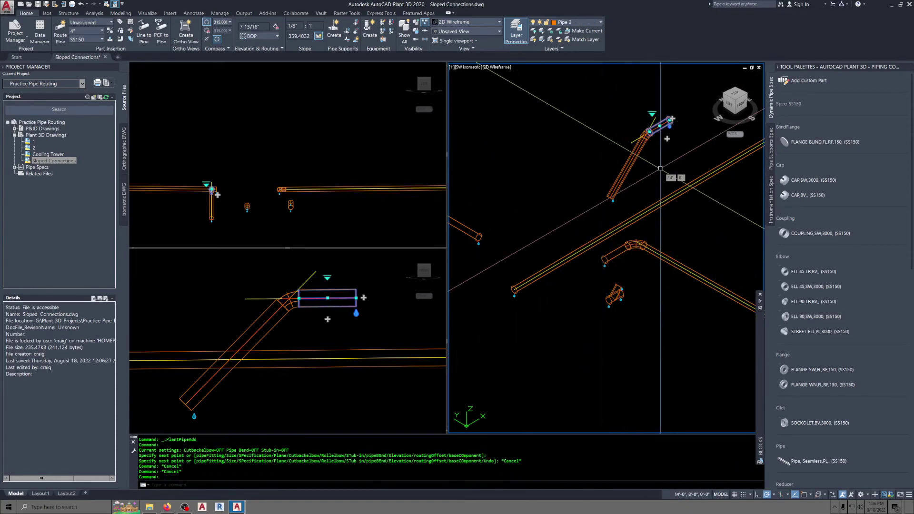
{"action": "type", "text": "e"}
{"action": "key", "text": "space"}
{"action": "left_click", "coordinate": [618, 252]}
{"action": "type", "text": "e"}
{"action": "key", "text": "space"}
Move the diagonal pipe, its elbow and construction lines from the elbow's end node onto the open end node of the new elbow.
{"action": "left_click", "coordinate": [675, 153]}
{"action": "left_click", "coordinate": [618, 131]}
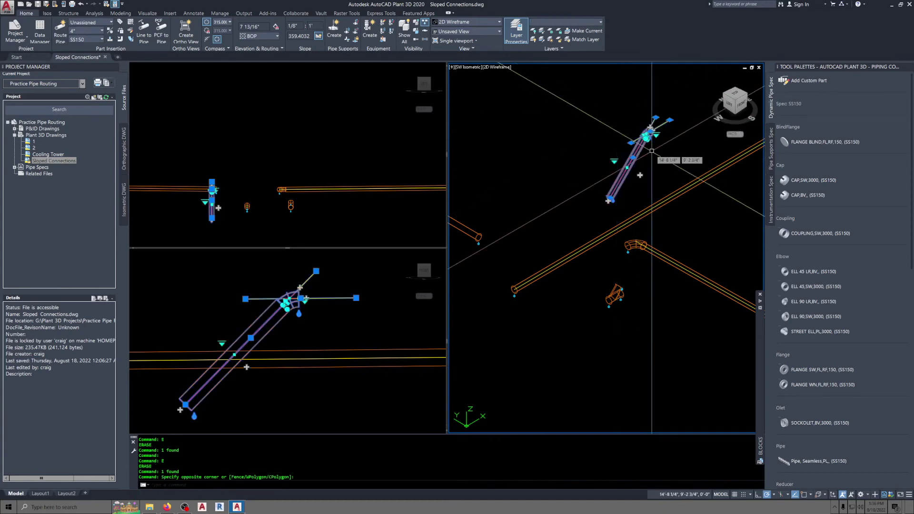
{"action": "type", "text": "v"}
{"action": "key", "text": "space"}
{"action": "right_click", "coordinate": [654, 151], "text": "shift"}
{"action": "left_click", "coordinate": [674, 287]}
{"action": "left_click", "coordinate": [649, 133]}
{"action": "right_click", "coordinate": [611, 264], "text": "shift"}
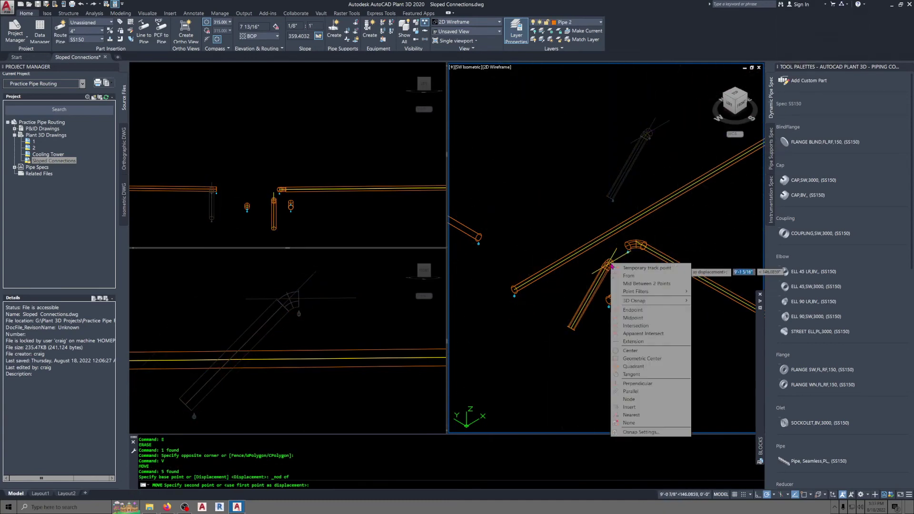
{"action": "left_click", "coordinate": [628, 399]}
{"action": "scroll", "coordinate": [618, 261], "scroll_direction": "up", "scroll_amount": 4}
{"action": "left_click", "coordinate": [643, 230]}
{"action": "key", "text": "Escape"}
{"action": "key", "text": "Escape"}
{"action": "key", "text": "Escape"}
On the Construction Line layer, draw an ortho line in the left view from the diagonal pipe's centreline across the header pipe.
{"action": "left_click", "coordinate": [330, 200]}
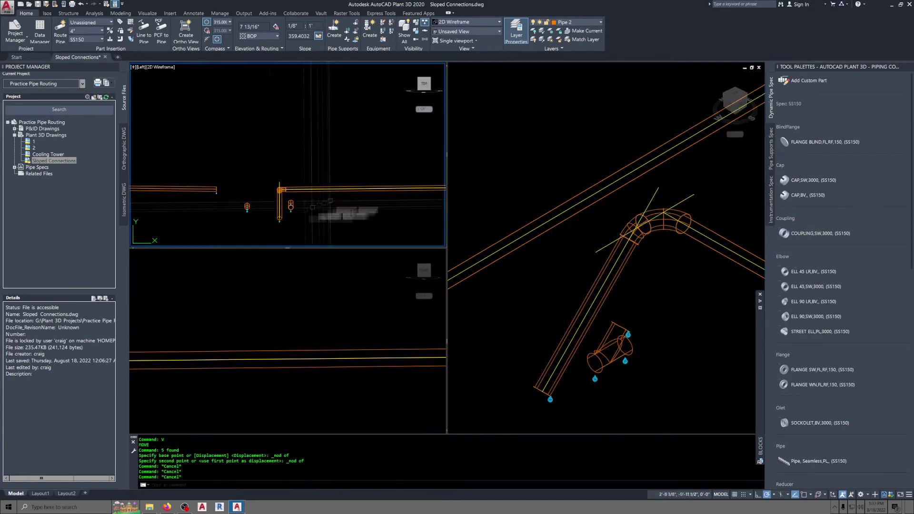
{"action": "scroll", "coordinate": [269, 212], "scroll_direction": "up", "scroll_amount": 4}
{"action": "middle_click_drag", "start_coordinate": [328, 209], "coordinate": [377, 200]}
{"action": "type", "text": "ec"}
{"action": "key", "text": "space"}
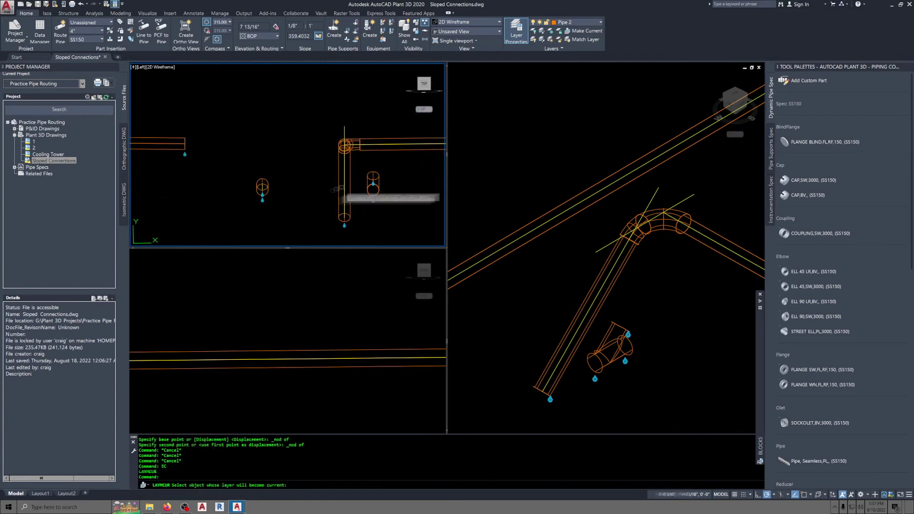
{"action": "left_click", "coordinate": [347, 130]}
{"action": "type", "text": "W"}
{"action": "key", "text": "Return"}
{"action": "right_click", "coordinate": [302, 162], "text": "shift"}
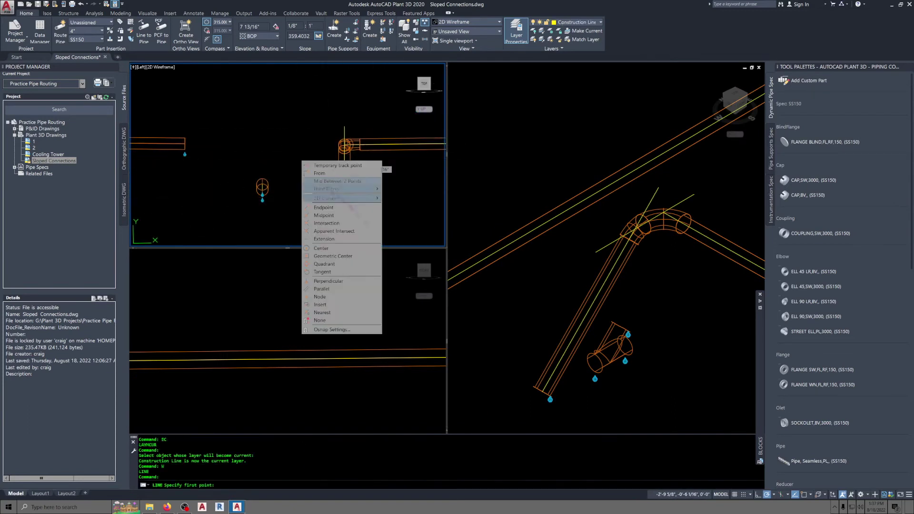
{"action": "left_click", "coordinate": [336, 312]}
{"action": "left_click", "coordinate": [344, 187]}
{"action": "key", "text": "F8"}
{"action": "left_click", "coordinate": [205, 187]}
{"action": "key", "text": "Escape"}
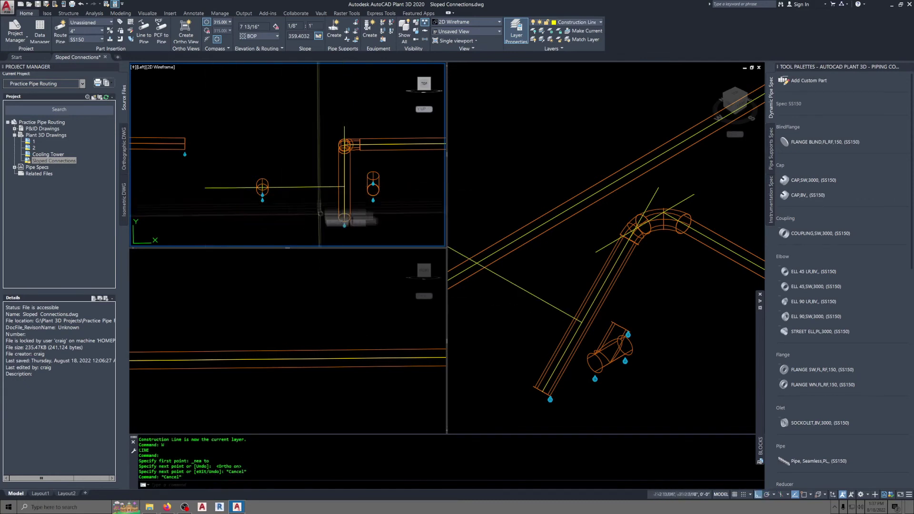
Move both elbows, the diagonal pipe and their construction lines from the ortho line's endpoint to its apparent intersection with the header centreline.
{"action": "scroll", "coordinate": [322, 196], "scroll_direction": "up", "scroll_amount": 1}
{"action": "middle_click_drag", "start_coordinate": [375, 165], "coordinate": [367, 206]}
{"action": "left_click", "coordinate": [368, 205]}
{"action": "left_click", "coordinate": [328, 161]}
{"action": "left_click", "coordinate": [610, 221]}
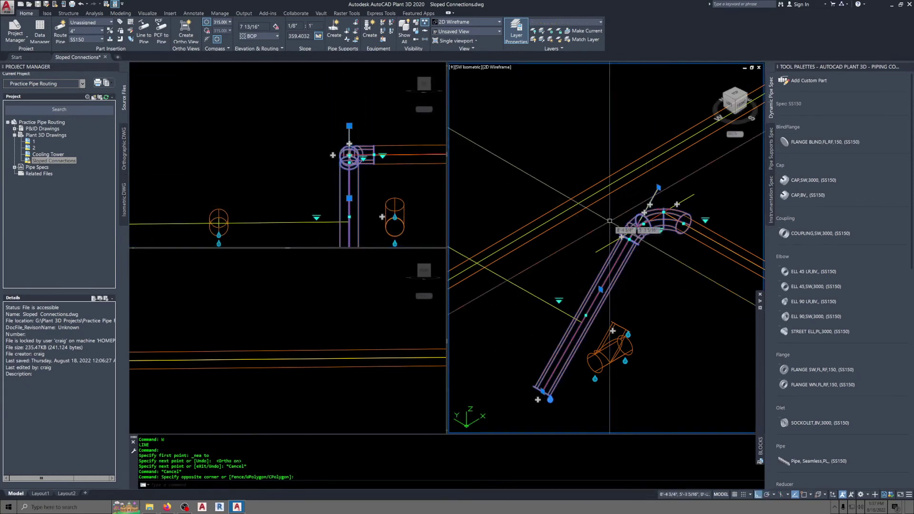
{"action": "left_click", "coordinate": [609, 221]}
{"action": "left_click", "coordinate": [588, 257]}
{"action": "left_click", "coordinate": [312, 190]}
{"action": "middle_click_drag", "start_coordinate": [312, 190], "coordinate": [321, 119]}
{"action": "type", "text": "V"}
{"action": "key", "text": "Return"}
{"action": "right_click", "coordinate": [317, 172], "text": "shift"}
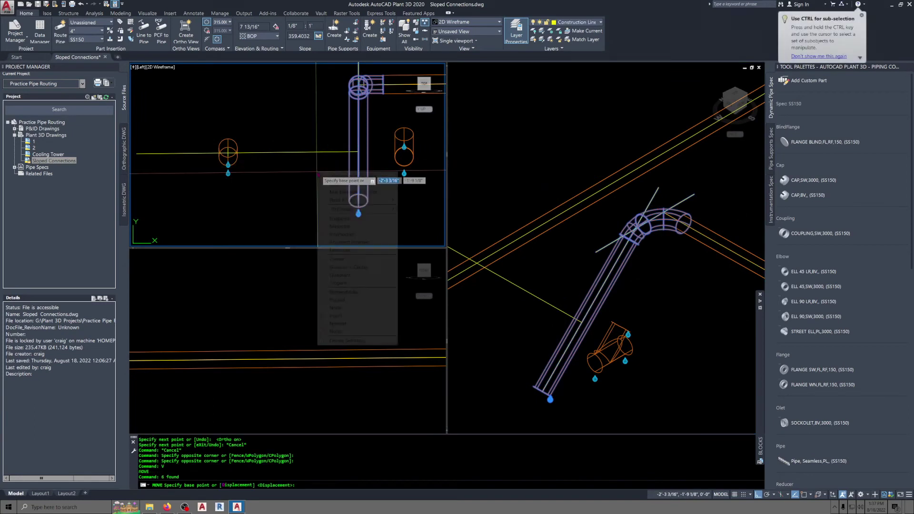
{"action": "left_click", "coordinate": [340, 220]}
{"action": "left_click", "coordinate": [358, 152]}
{"action": "middle_click_drag", "start_coordinate": [242, 160], "coordinate": [377, 194]}
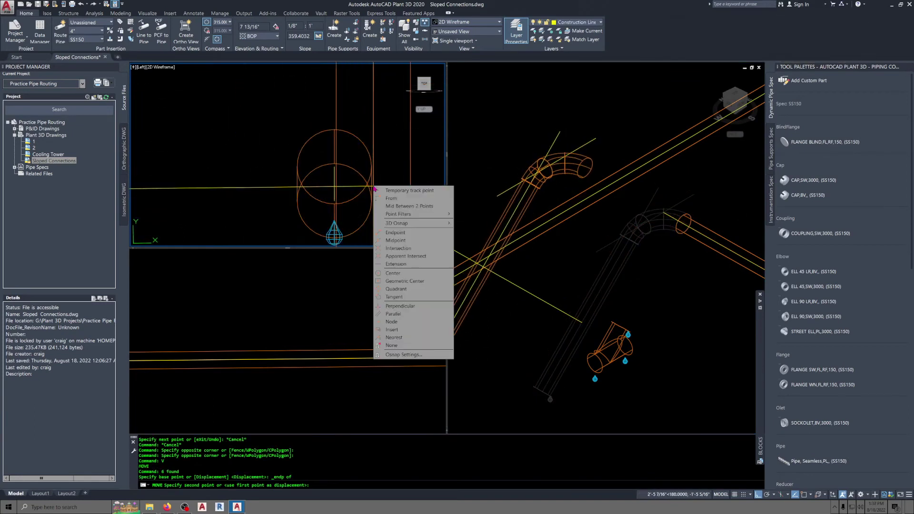
{"action": "left_click", "coordinate": [405, 256]}
{"action": "left_click", "coordinate": [334, 186]}
{"action": "key", "text": "Escape"}
{"action": "key", "text": "Escape"}
{"action": "key", "text": "Escape"}
Restore the saved UCS that follows the pipe slope in the front view.
{"action": "left_click", "coordinate": [352, 299]}
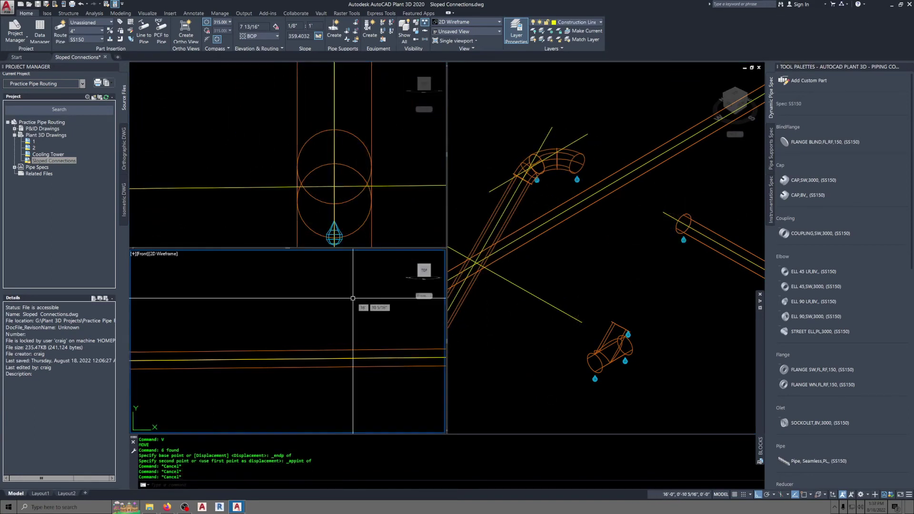
{"action": "scroll", "coordinate": [323, 303], "scroll_direction": "down", "scroll_amount": 5}
{"action": "middle_click_drag", "start_coordinate": [323, 303], "coordinate": [376, 300]}
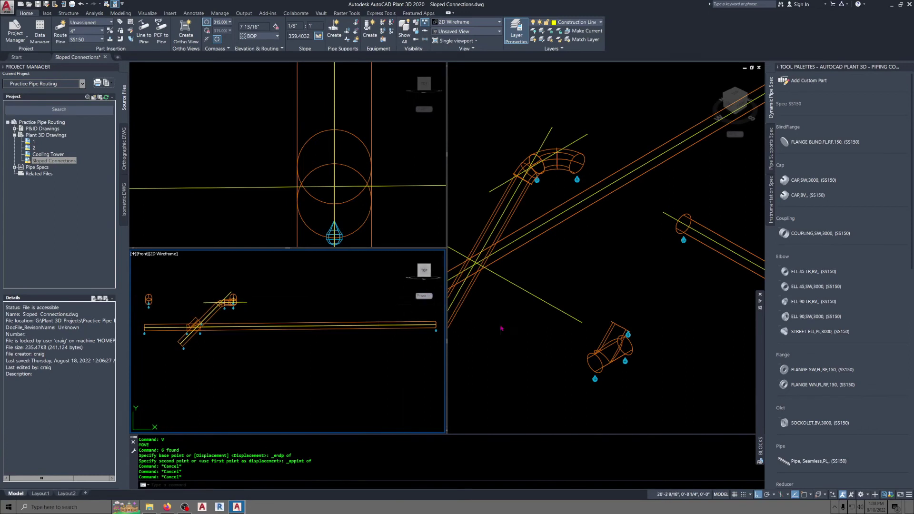
{"action": "left_click", "coordinate": [422, 295]}
{"action": "left_click", "coordinate": [443, 332]}
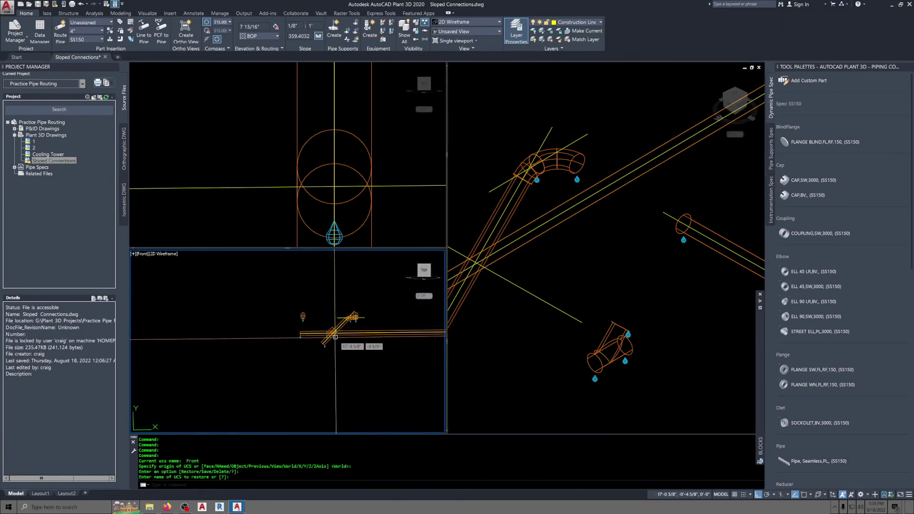
Shorten the diagonal pipe so its lower end stops above the header, and erase the ortho construction line.
{"action": "scroll", "coordinate": [335, 337], "scroll_direction": "up", "scroll_amount": 4}
{"action": "left_click", "coordinate": [286, 354]}
{"action": "scroll", "coordinate": [222, 408], "scroll_direction": "down", "scroll_amount": 1}
{"action": "left_click", "coordinate": [237, 392]}
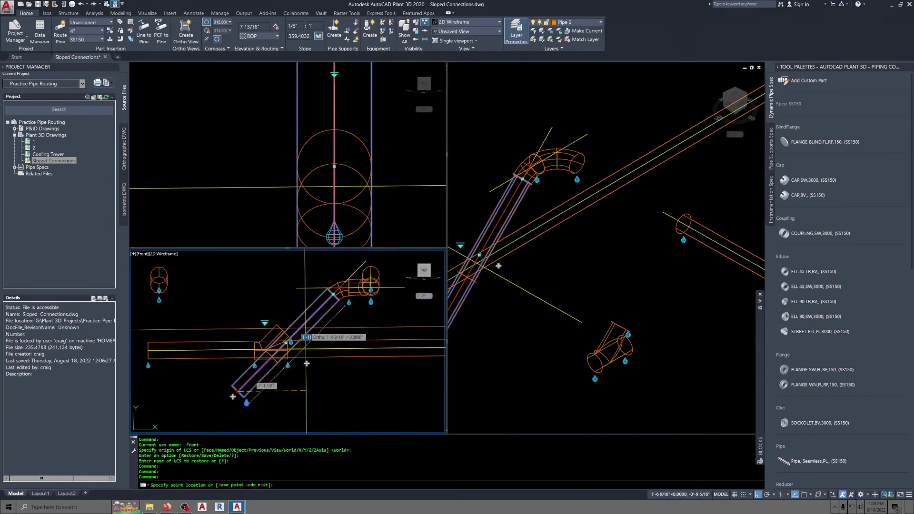
{"action": "key", "text": "Escape"}
{"action": "key", "text": "Escape"}
{"action": "key", "text": "Escape"}
{"action": "key", "text": "Escape"}
{"action": "key", "text": "Escape"}
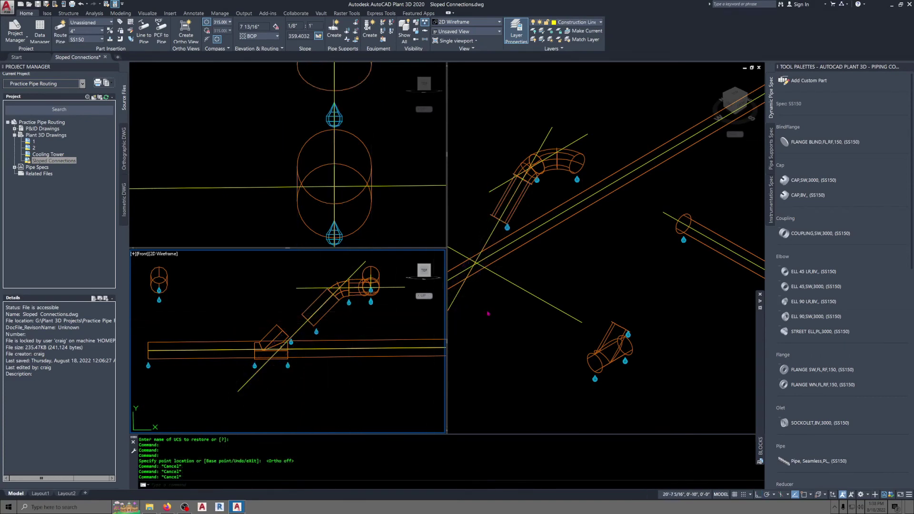
{"action": "left_click", "coordinate": [522, 312]}
{"action": "left_click", "coordinate": [569, 310]}
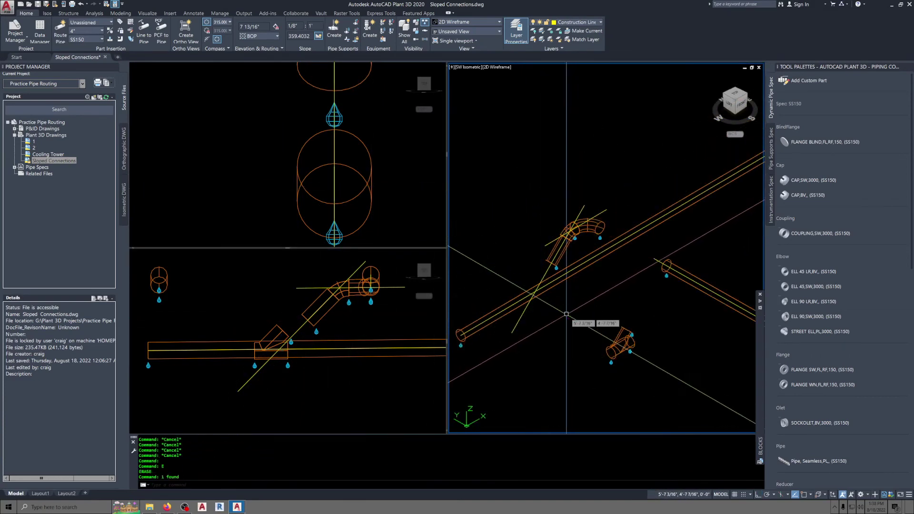
{"action": "right_click", "coordinate": [566, 314], "text": "shift"}
{"action": "left_click", "coordinate": [581, 383]}
{"action": "scroll", "coordinate": [541, 316], "scroll_direction": "up", "scroll_amount": 2}
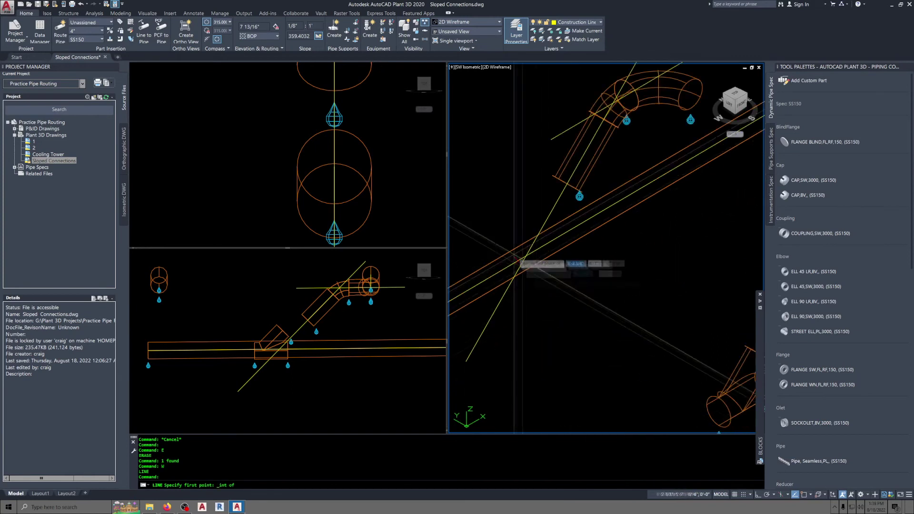
{"action": "middle_click_drag", "start_coordinate": [559, 297], "coordinate": [580, 319]}
{"action": "key", "text": "Escape"}
{"action": "key", "text": "Escape"}
{"action": "type", "text": "weeld"}
{"action": "key", "text": "Return"}
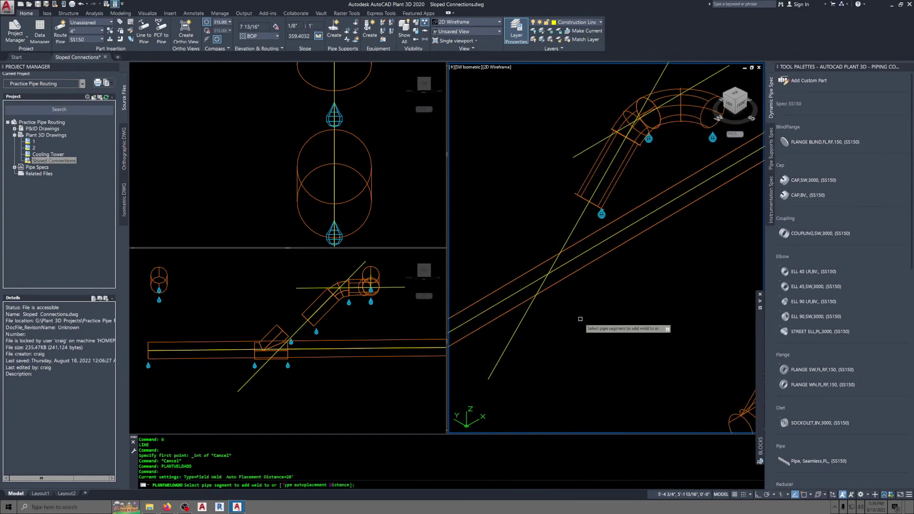
{"action": "right_click", "coordinate": [580, 319], "text": "shift"}
{"action": "left_click", "coordinate": [602, 472]}
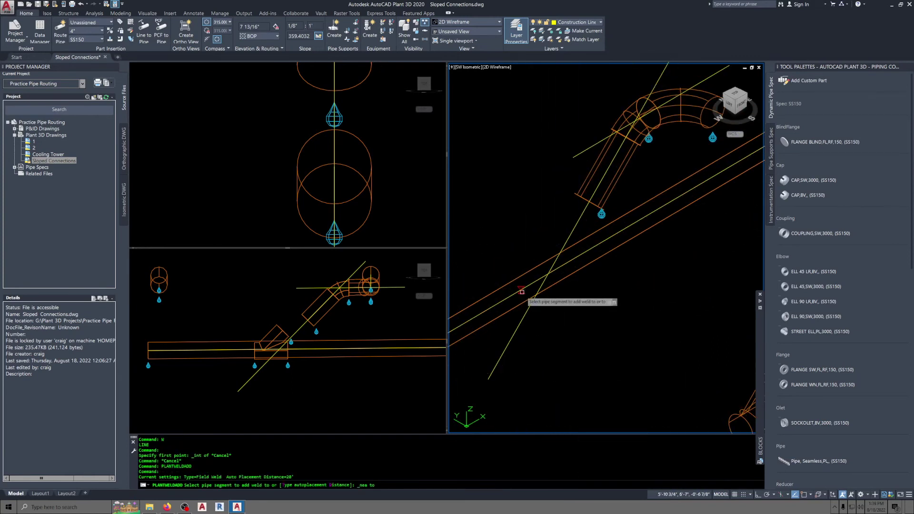
{"action": "key", "text": "Escape"}
{"action": "key", "text": "Escape"}
{"action": "key", "text": "Escape"}
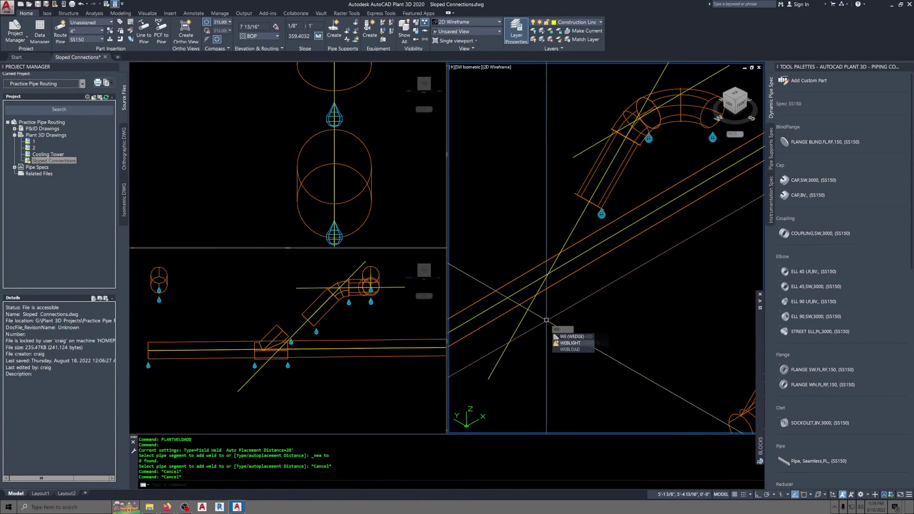
Add a field weld to the header pipe at a nearest point just beside the crossing with the diagonal construction line.
{"action": "type", "text": "ld"}
{"action": "key", "text": "Return"}
{"action": "right_click", "coordinate": [552, 333], "text": "shift"}
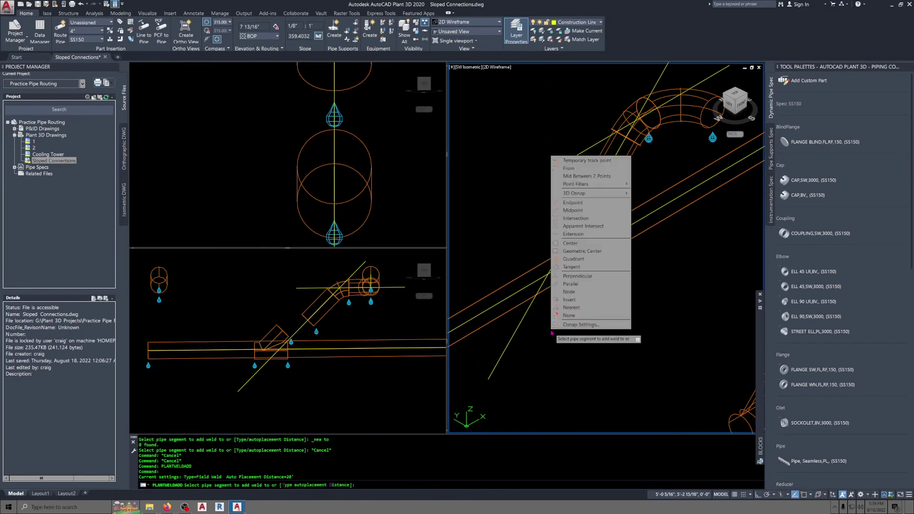
{"action": "left_click", "coordinate": [578, 310]}
{"action": "left_click", "coordinate": [518, 305]}
{"action": "right_click", "coordinate": [519, 305], "text": "shift"}
{"action": "left_click", "coordinate": [539, 457]}
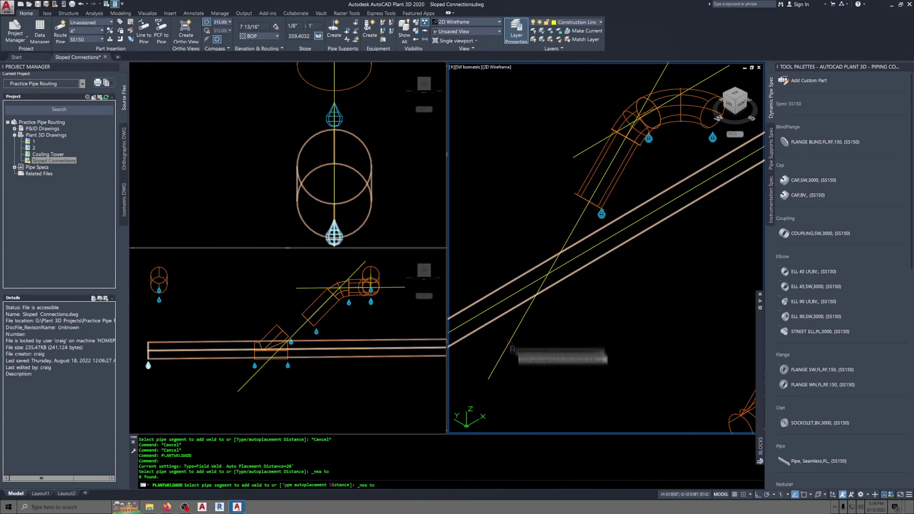
{"action": "left_click", "coordinate": [522, 305]}
{"action": "left_click", "coordinate": [522, 305]}
{"action": "right_click", "coordinate": [554, 328], "text": "shift"}
{"action": "left_click", "coordinate": [576, 309]}
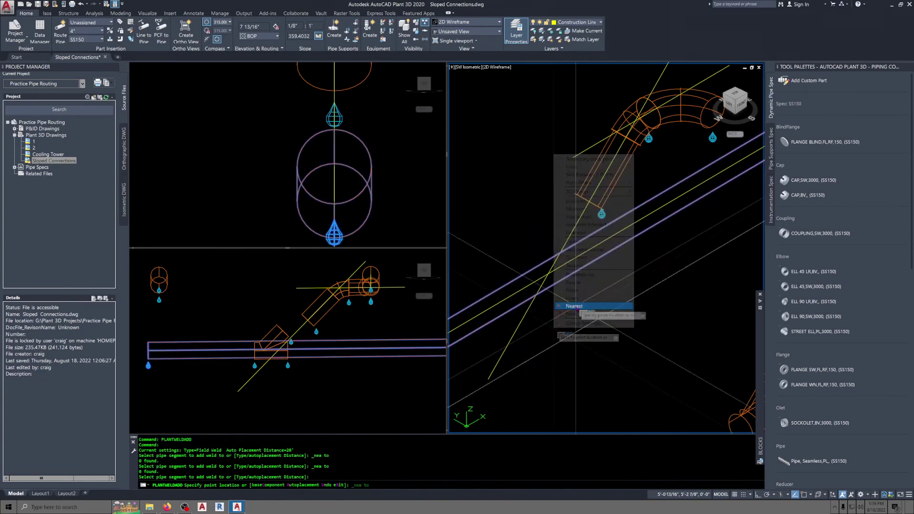
{"action": "key", "text": "Escape"}
{"action": "key", "text": "Escape"}
{"action": "key", "text": "Escape"}
Add a second field weld to the header at a nearest point above the crossing, and erase the pipe piece between the two welds.
{"action": "key", "text": "Return"}
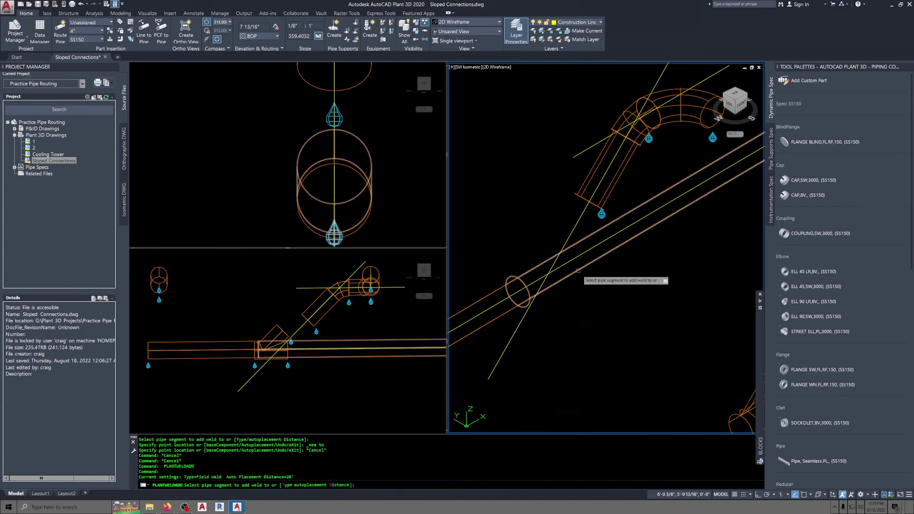
{"action": "left_click", "coordinate": [578, 271]}
{"action": "right_click", "coordinate": [592, 306], "text": "shift"}
{"action": "left_click", "coordinate": [610, 447]}
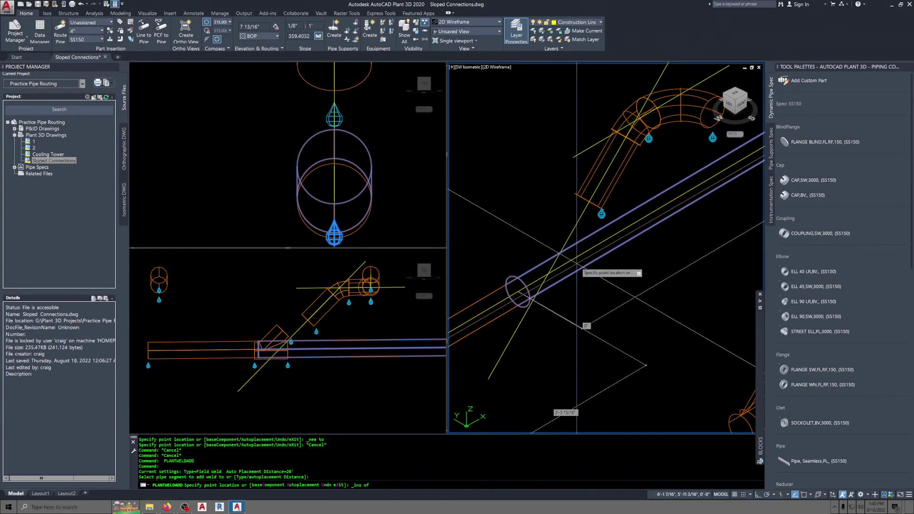
{"action": "right_click", "coordinate": [576, 264], "text": "shift"}
{"action": "left_click", "coordinate": [601, 431]}
{"action": "right_click", "coordinate": [589, 298], "text": "shift"}
{"action": "left_click", "coordinate": [608, 442]}
{"action": "left_click", "coordinate": [570, 262]}
{"action": "key", "text": "Escape"}
{"action": "key", "text": "Escape"}
{"action": "key", "text": "Escape"}
{"action": "key", "text": "Escape"}
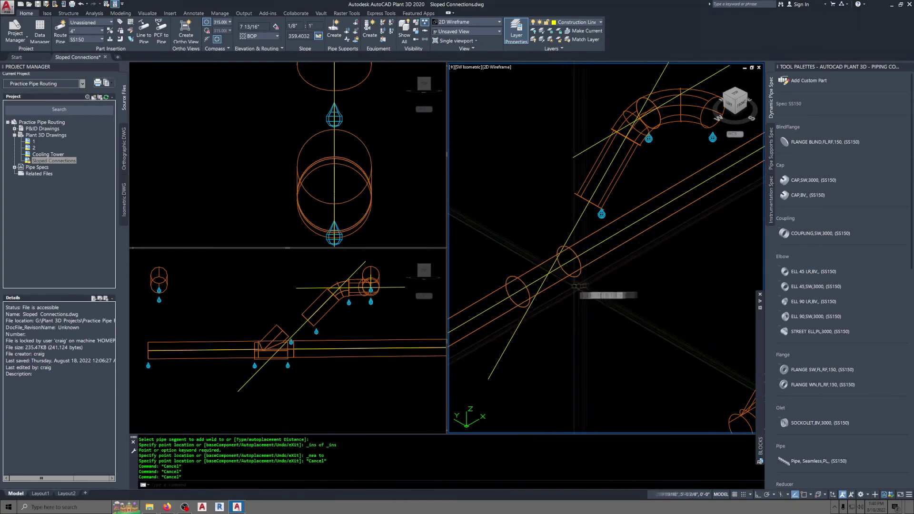
{"action": "left_click", "coordinate": [574, 284]}
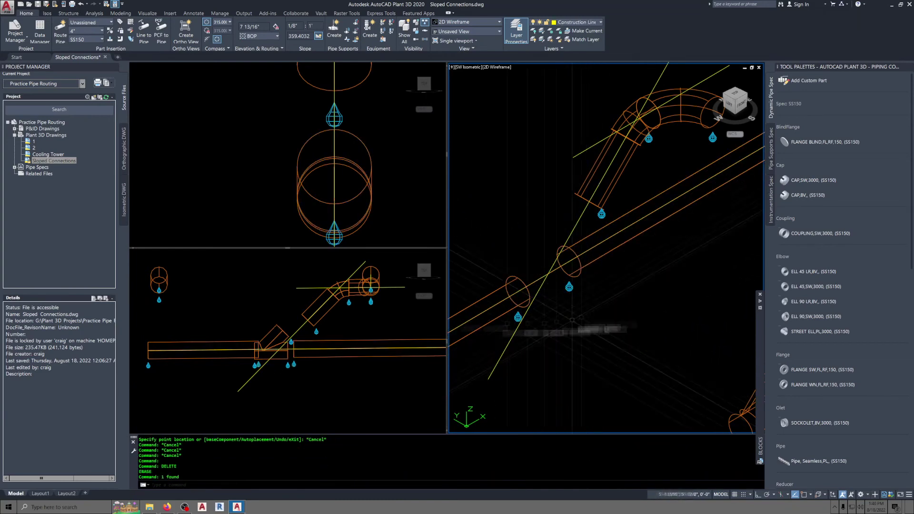
With ortho on, shorten the upper header pipe by pulling its cut end back from the crossing in the front view.
{"action": "left_click", "coordinate": [377, 306]}
{"action": "scroll", "coordinate": [340, 354], "scroll_direction": "up", "scroll_amount": 4}
{"action": "left_click", "coordinate": [335, 361]}
{"action": "left_click", "coordinate": [224, 342]}
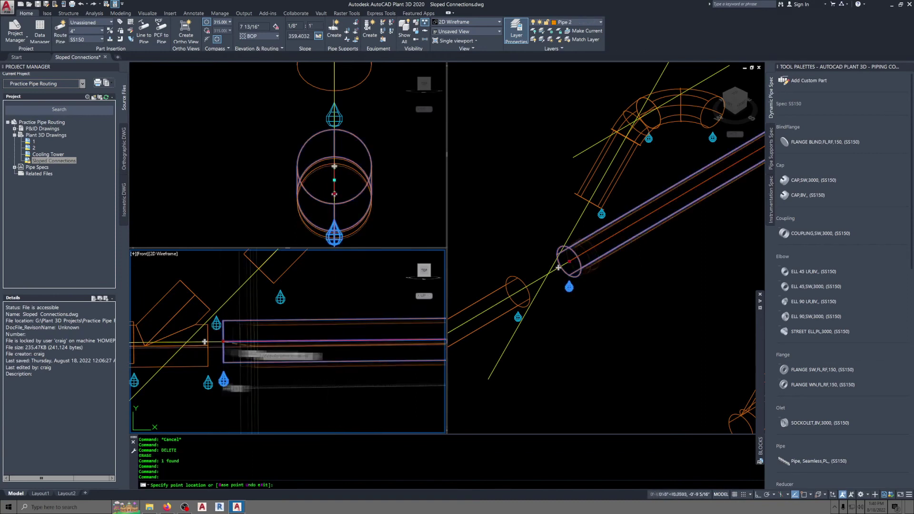
{"action": "key", "text": "F8"}
{"action": "left_click", "coordinate": [293, 347]}
{"action": "key", "text": "Escape"}
{"action": "key", "text": "Escape"}
{"action": "middle_click_drag", "start_coordinate": [431, 374], "coordinate": [365, 321]}
Move the lateral fitting from its centreline endpoint to the intersection of the diagonal construction line and the header centreline.
{"action": "left_click", "coordinate": [540, 293]}
{"action": "scroll", "coordinate": [540, 292], "scroll_direction": "down", "scroll_amount": 2}
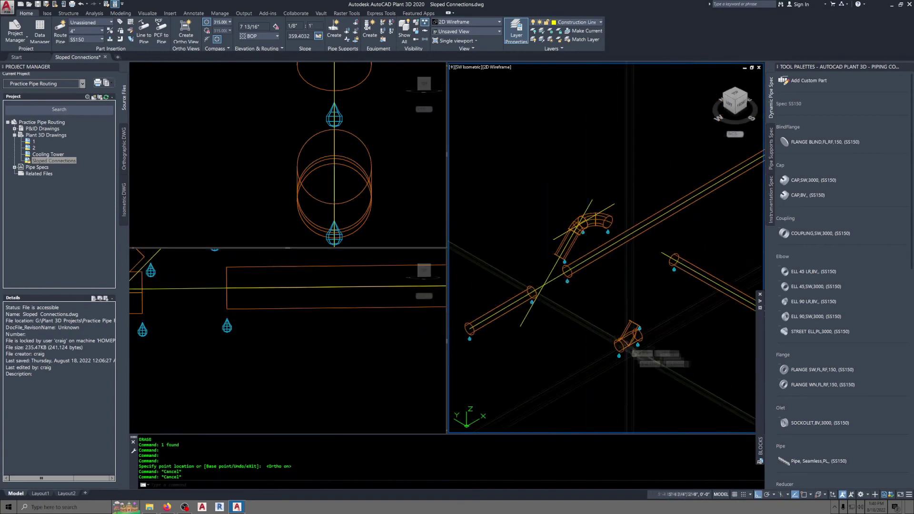
{"action": "left_click", "coordinate": [629, 333]}
{"action": "type", "text": "v"}
{"action": "key", "text": "Return"}
{"action": "right_click", "coordinate": [636, 368], "text": "shift"}
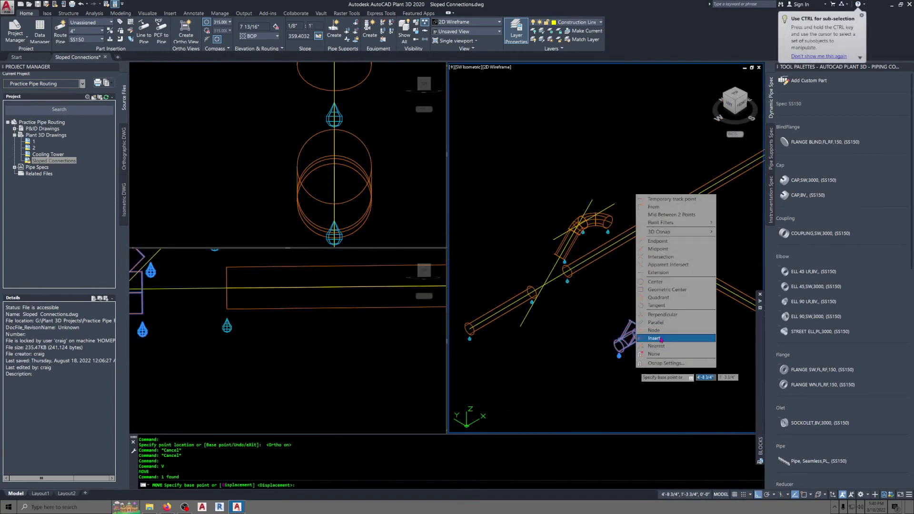
{"action": "left_click", "coordinate": [666, 243]}
{"action": "scroll", "coordinate": [622, 341], "scroll_direction": "up", "scroll_amount": 2}
{"action": "left_click", "coordinate": [633, 341]}
{"action": "middle_click_drag", "start_coordinate": [482, 189], "coordinate": [594, 307]}
{"action": "right_click", "coordinate": [595, 368], "text": "shift"}
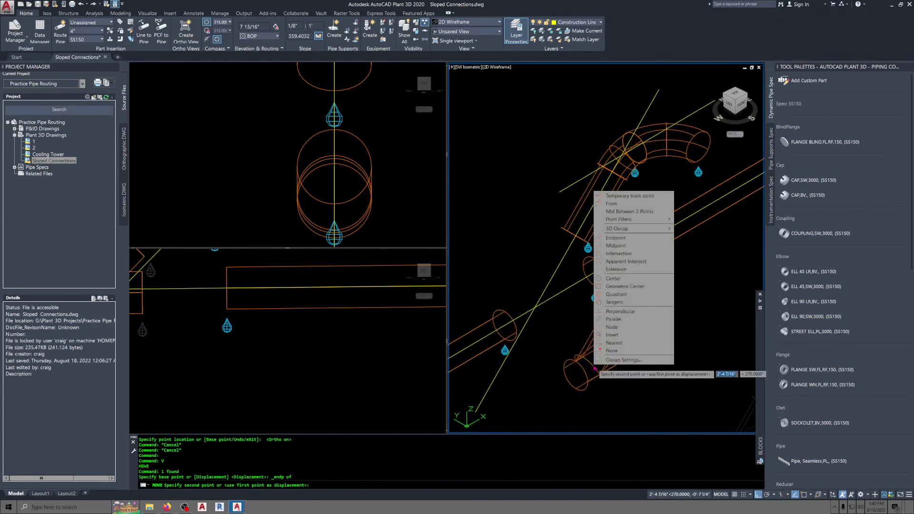
{"action": "left_click", "coordinate": [623, 255]}
{"action": "left_click", "coordinate": [534, 309]}
{"action": "key", "text": "Escape"}
{"action": "key", "text": "Escape"}
{"action": "key", "text": "Escape"}
Extend the upper header pipe's cut end to the node at the lateral's nearest run end.
{"action": "left_click", "coordinate": [304, 351]}
{"action": "middle_click_drag", "start_coordinate": [243, 307], "coordinate": [398, 338]}
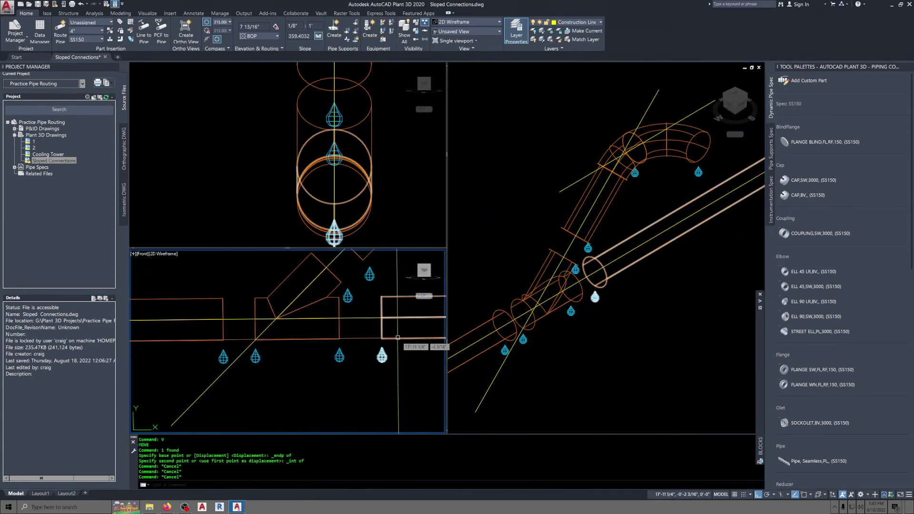
{"action": "left_click", "coordinate": [398, 337]}
{"action": "left_click", "coordinate": [381, 317]}
{"action": "right_click", "coordinate": [356, 326], "text": "shift"}
{"action": "left_click", "coordinate": [383, 462]}
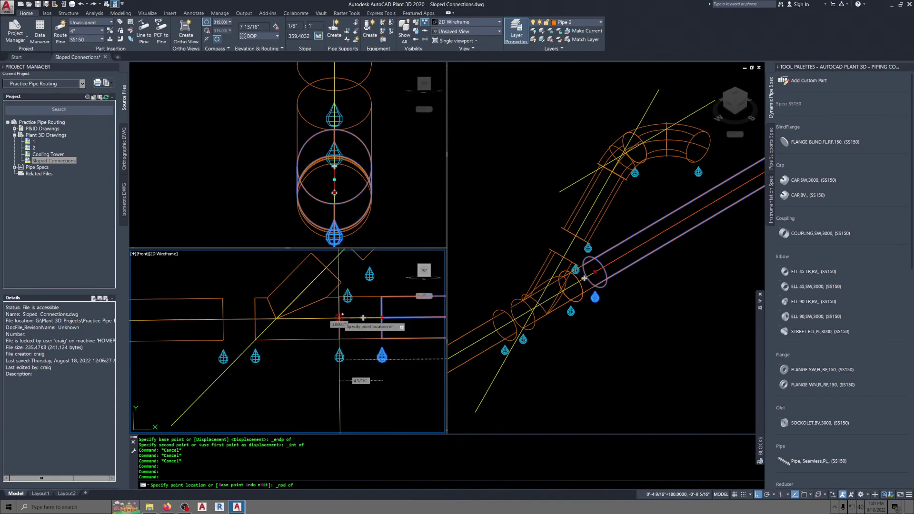
{"action": "left_click", "coordinate": [339, 318]}
Extend the lower header pipe's cut end to the node at the lateral's opposite run end.
{"action": "middle_click_drag", "start_coordinate": [337, 319], "coordinate": [375, 317]}
{"action": "left_click", "coordinate": [243, 337]}
{"action": "left_click", "coordinate": [261, 316]}
{"action": "right_click", "coordinate": [272, 321], "text": "shift"}
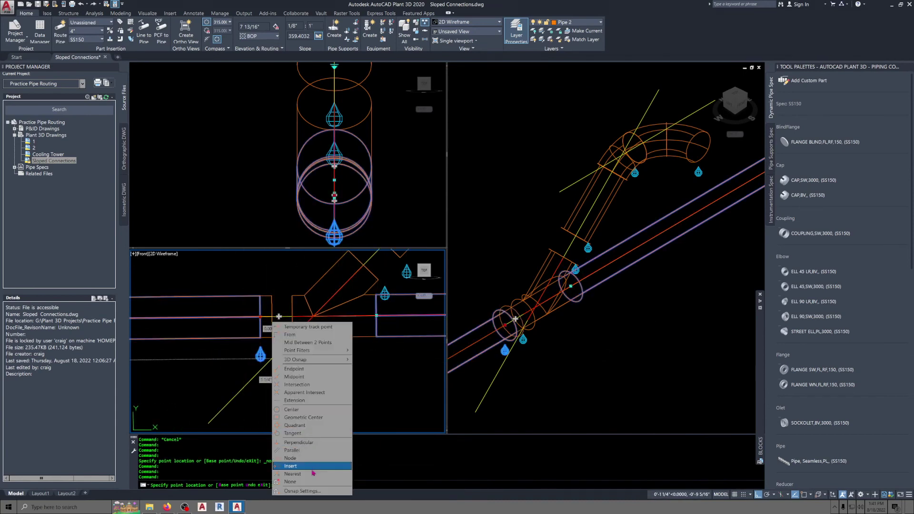
{"action": "left_click", "coordinate": [312, 461]}
{"action": "left_click", "coordinate": [292, 317]}
Extend the diagonal pipe's lower end to the node at the lateral's branch outlet.
{"action": "middle_click_drag", "start_coordinate": [297, 315], "coordinate": [284, 386]}
{"action": "left_click", "coordinate": [377, 321]}
{"action": "left_click", "coordinate": [359, 328]}
{"action": "right_click", "coordinate": [360, 328], "text": "shift"}
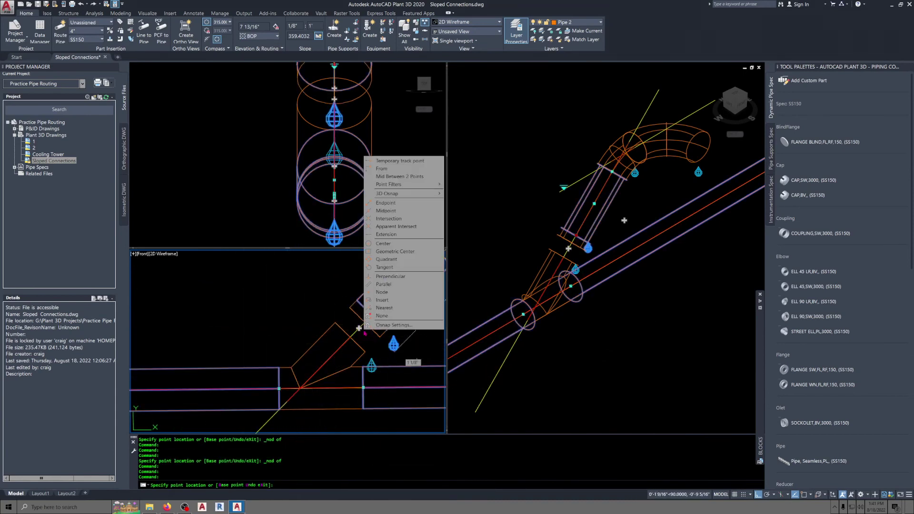
{"action": "left_click", "coordinate": [384, 292]}
{"action": "left_click", "coordinate": [350, 337]}
{"action": "key", "text": "Escape"}
{"action": "key", "text": "Escape"}
Examine the gap between elbow and branch pipe in the left view, shading it in Conceptual and returning to 2D Wireframe.
{"action": "scroll", "coordinate": [350, 337], "scroll_direction": "down", "scroll_amount": 4}
{"action": "middle_click_drag", "start_coordinate": [286, 336], "coordinate": [424, 336]}
{"action": "left_click", "coordinate": [412, 214]}
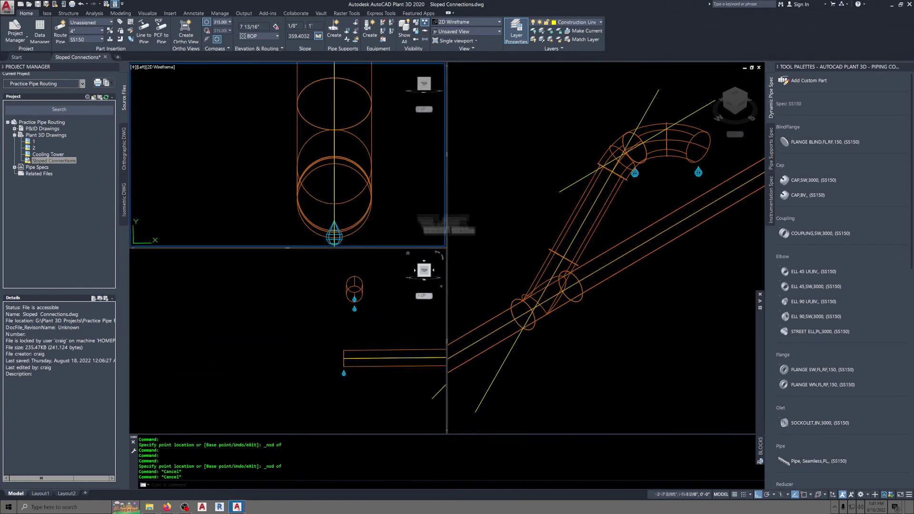
{"action": "scroll", "coordinate": [296, 223], "scroll_direction": "down", "scroll_amount": 3}
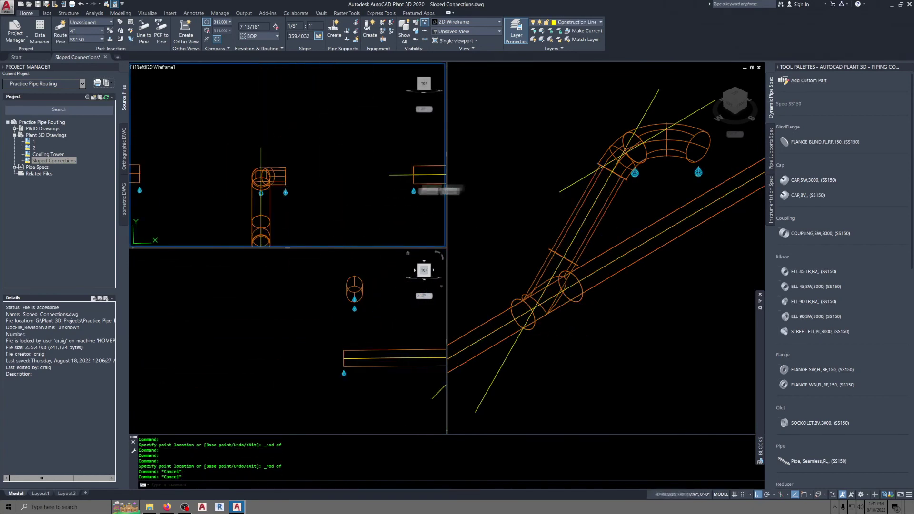
{"action": "left_click", "coordinate": [164, 68]}
{"action": "left_click", "coordinate": [181, 88]}
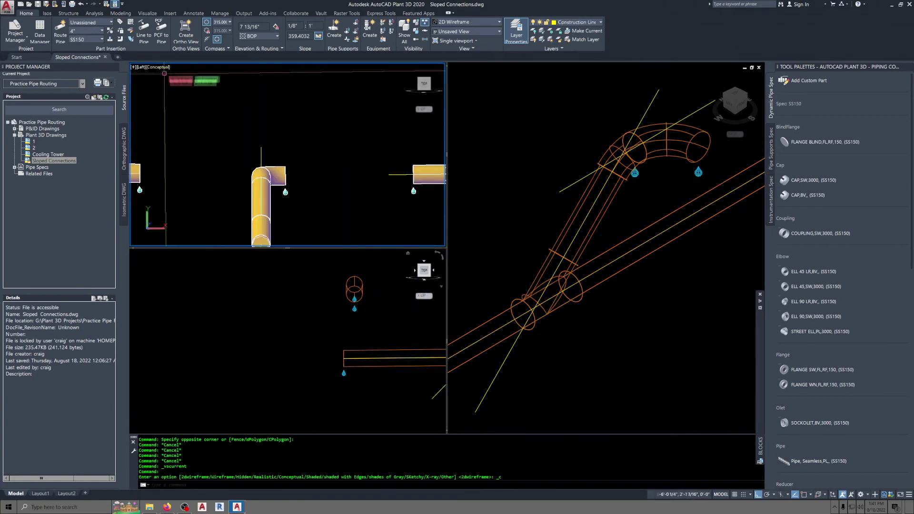
{"action": "left_click", "coordinate": [159, 68]}
{"action": "left_click", "coordinate": [177, 81]}
Extend the sloped branch pipe's open end to the node at the upper elbow's free end.
{"action": "left_click", "coordinate": [413, 175]}
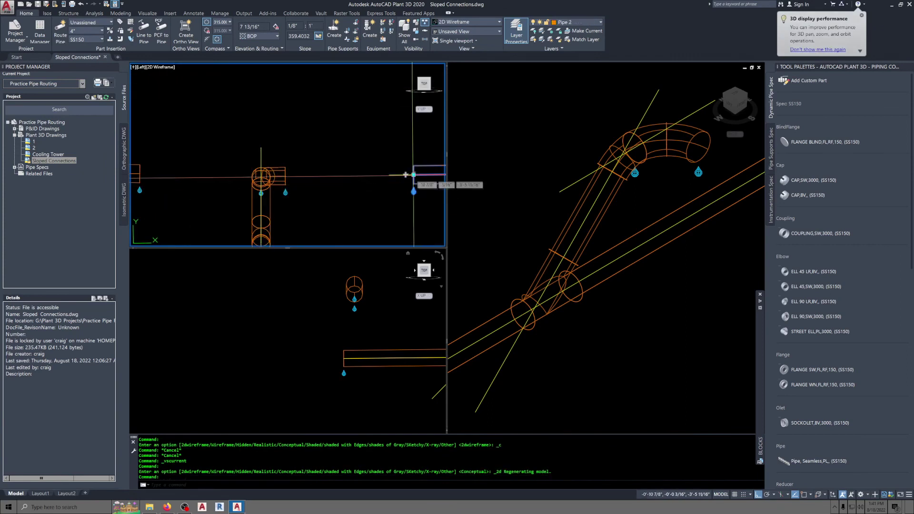
{"action": "right_click", "coordinate": [298, 176], "text": "shift"}
{"action": "left_click", "coordinate": [328, 318]}
{"action": "key", "text": "Escape"}
{"action": "key", "text": "Escape"}
Move the lower elbow above the diagonal pipe from its upper node to the adjoining node of the upper elbow.
{"action": "left_click", "coordinate": [634, 203]}
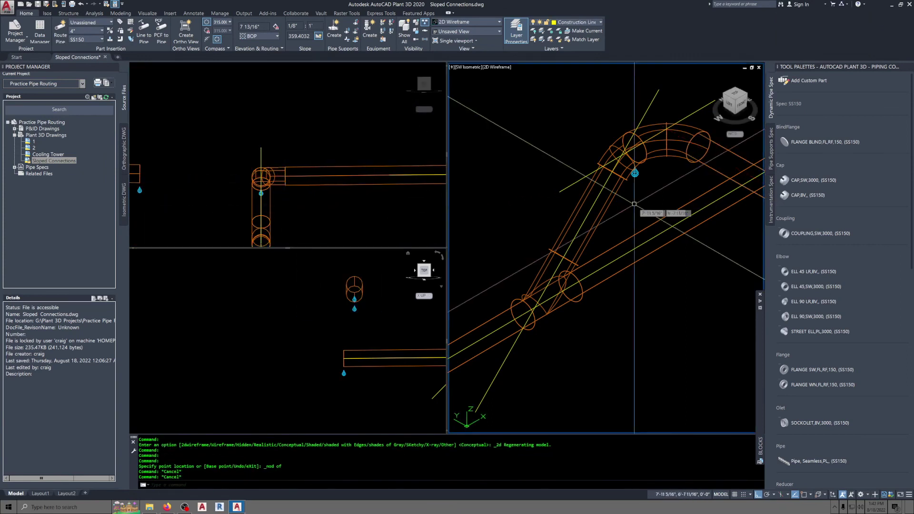
{"action": "middle_click_drag", "start_coordinate": [633, 202], "coordinate": [600, 242]}
{"action": "left_click", "coordinate": [594, 218]}
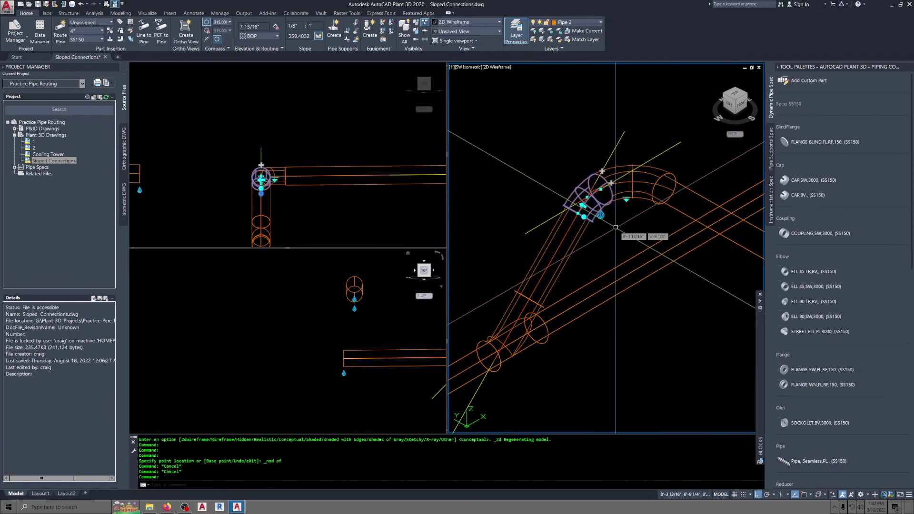
{"action": "type", "text": "m"}
{"action": "key", "text": "Return"}
{"action": "right_click", "coordinate": [614, 224], "text": "shift"}
{"action": "left_click", "coordinate": [644, 366]}
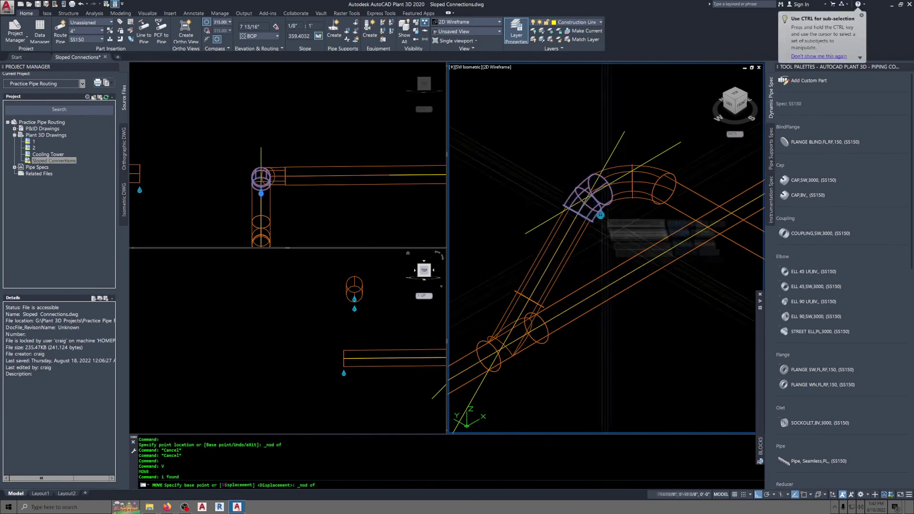
{"action": "left_click", "coordinate": [599, 183]}
{"action": "right_click", "coordinate": [593, 184], "text": "shift"}
{"action": "left_click", "coordinate": [622, 321]}
{"action": "left_click", "coordinate": [598, 189]}
{"action": "key", "text": "Escape"}
{"action": "key", "text": "Escape"}
Set the SW isometric viewport to the Conceptual visual style and frame the completed branch-to-header connection.
{"action": "scroll", "coordinate": [616, 231], "scroll_direction": "down", "scroll_amount": 3}
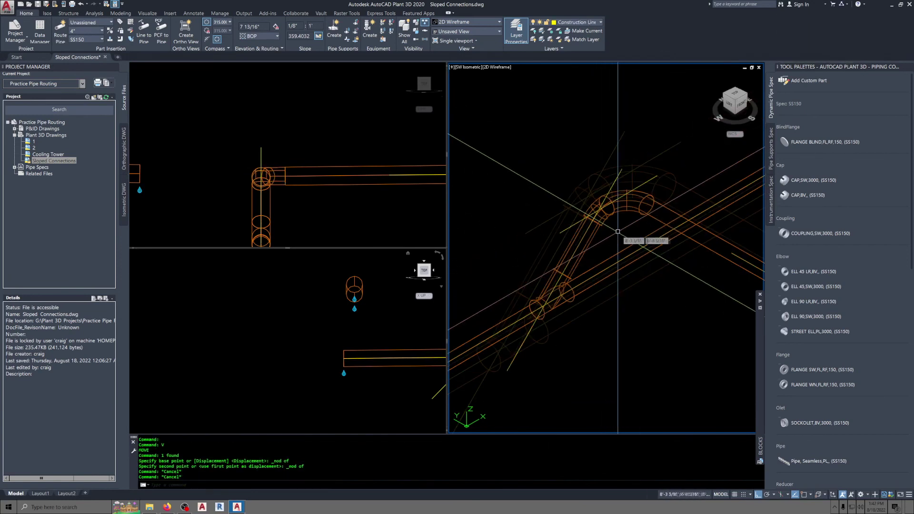
{"action": "middle_click_drag", "start_coordinate": [619, 248], "coordinate": [575, 277]}
{"action": "left_click", "coordinate": [495, 69]}
{"action": "left_click", "coordinate": [516, 92]}
{"action": "scroll", "coordinate": [575, 278], "scroll_direction": "down", "scroll_amount": 3}
{"action": "scroll", "coordinate": [575, 277], "scroll_direction": "up", "scroll_amount": 2}
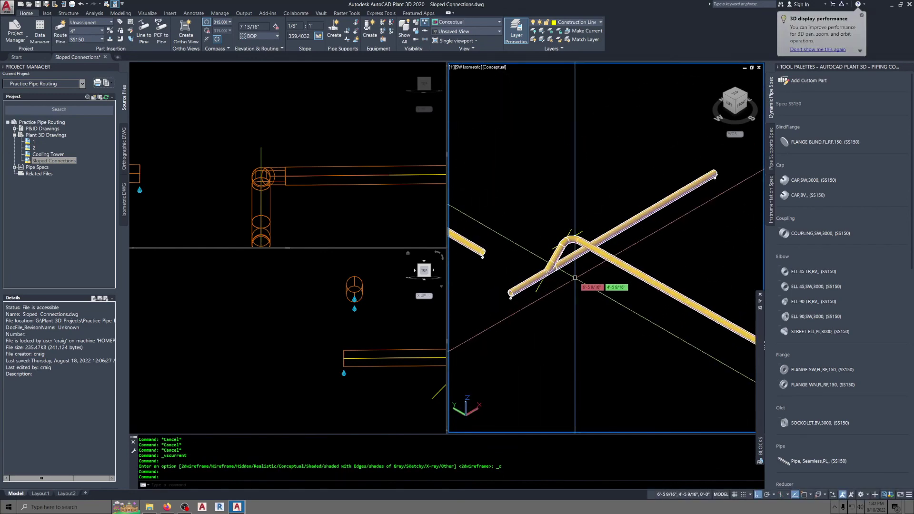